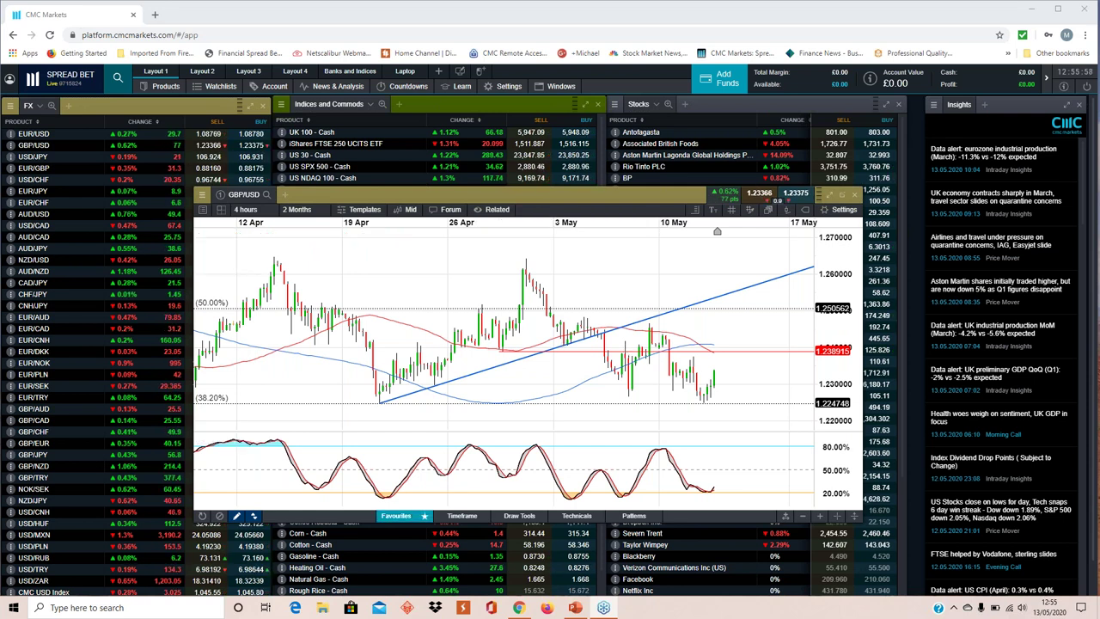
Step: Add the RSI study to the four-hour GBP/USD chart and return to the favourite chart tools
{"action": "left_click", "coordinate": [400, 516]}
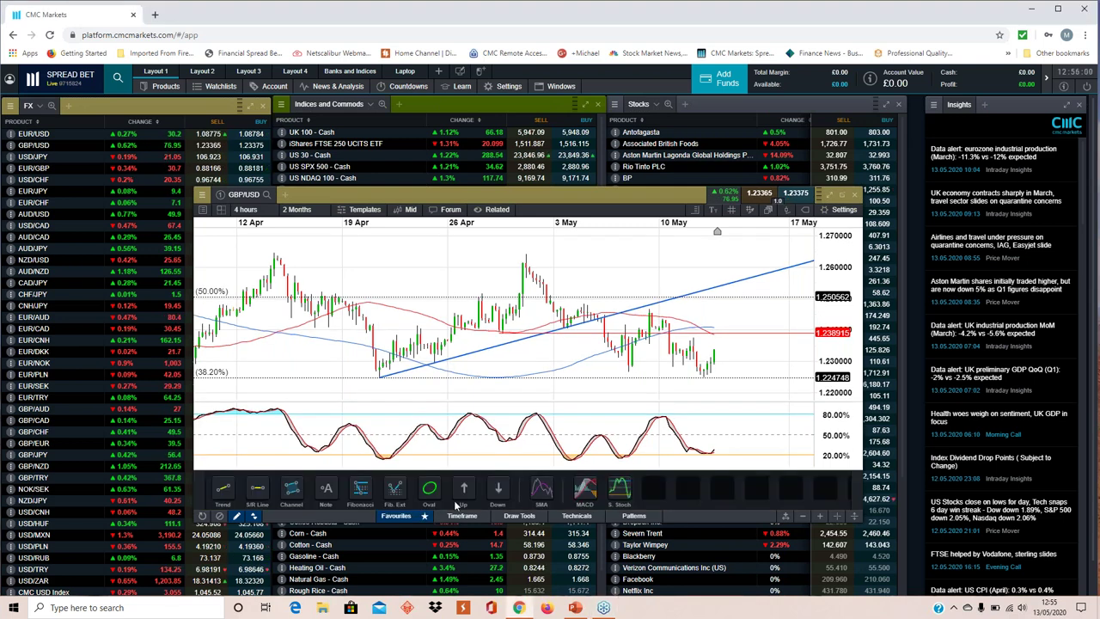
{"action": "left_click", "coordinate": [577, 517]}
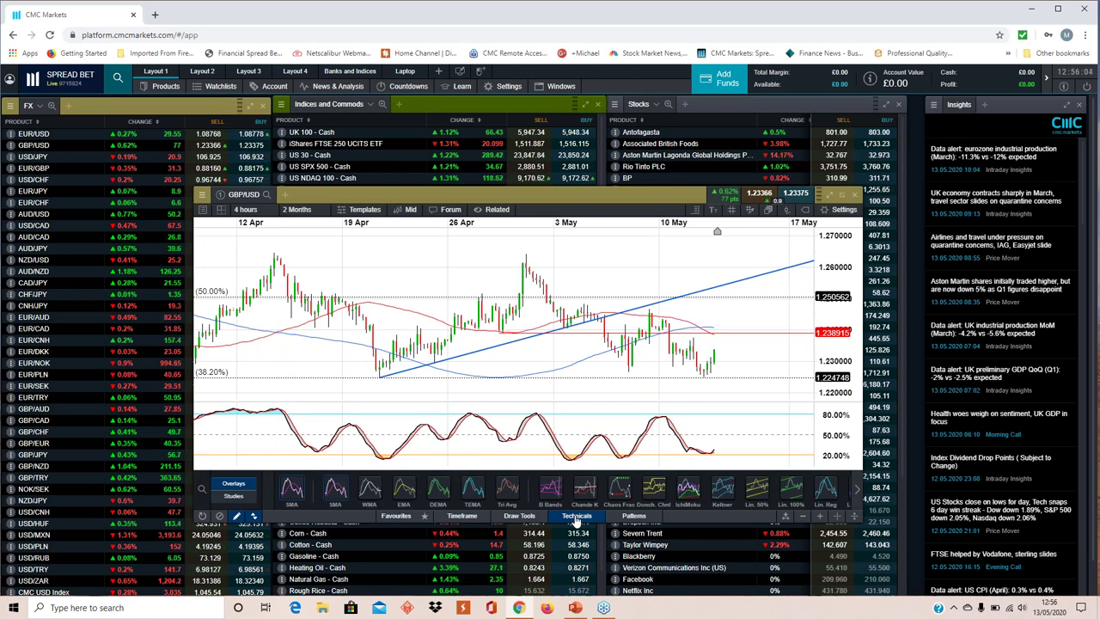
{"action": "left_click", "coordinate": [234, 497]}
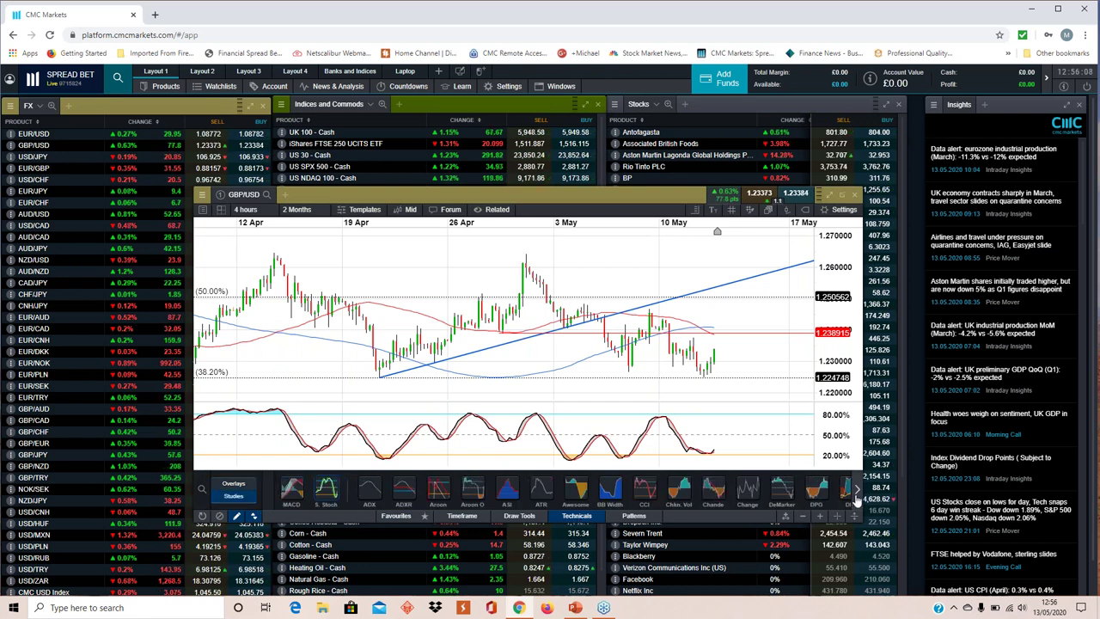
{"action": "left_click", "coordinate": [856, 491]}
{"action": "left_click", "coordinate": [855, 492]}
{"action": "left_click", "coordinate": [857, 492]}
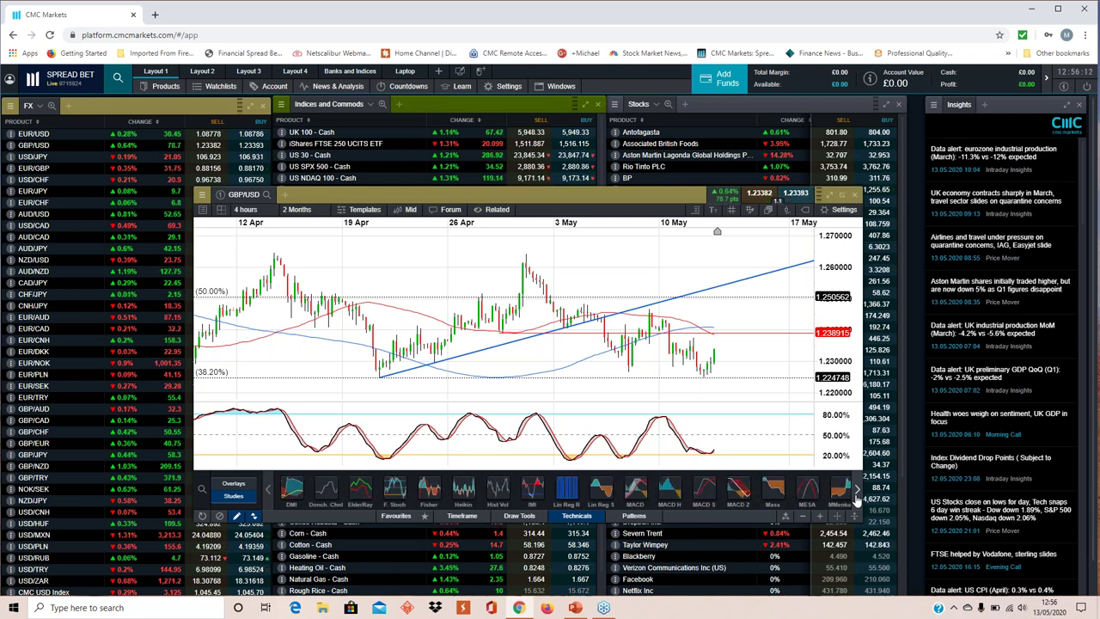
{"action": "left_click", "coordinate": [856, 491]}
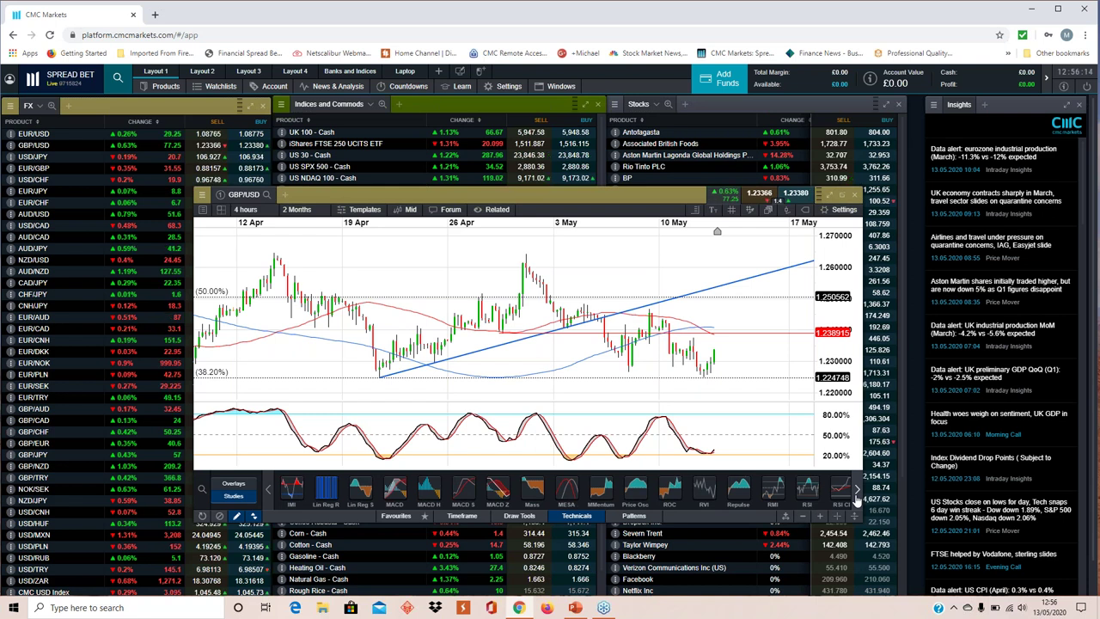
{"action": "left_click", "coordinate": [801, 490]}
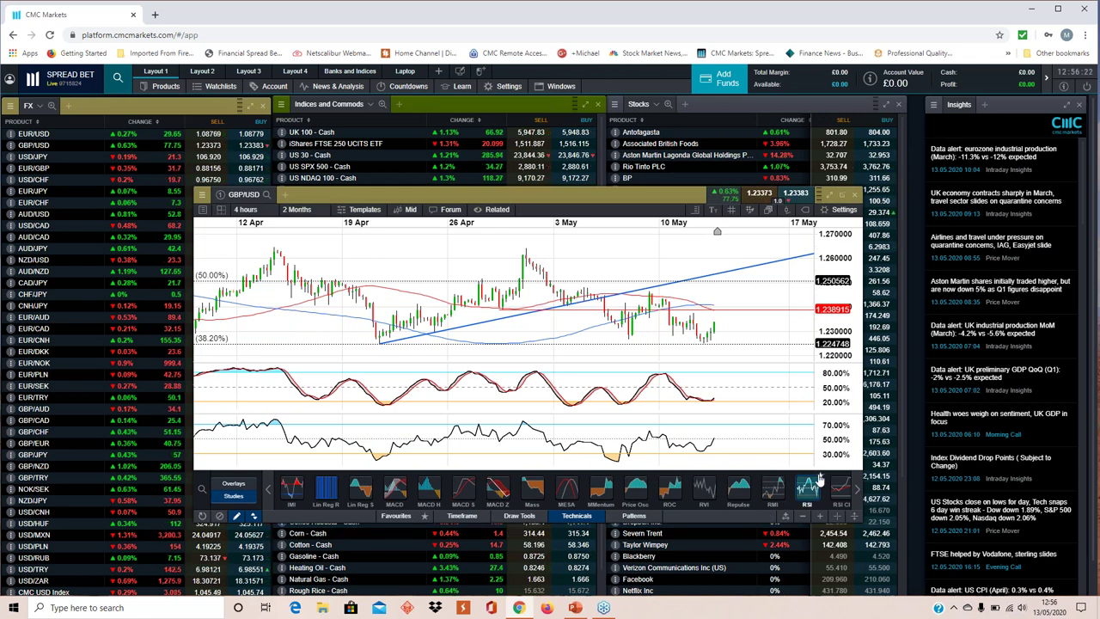
{"action": "left_click", "coordinate": [396, 516]}
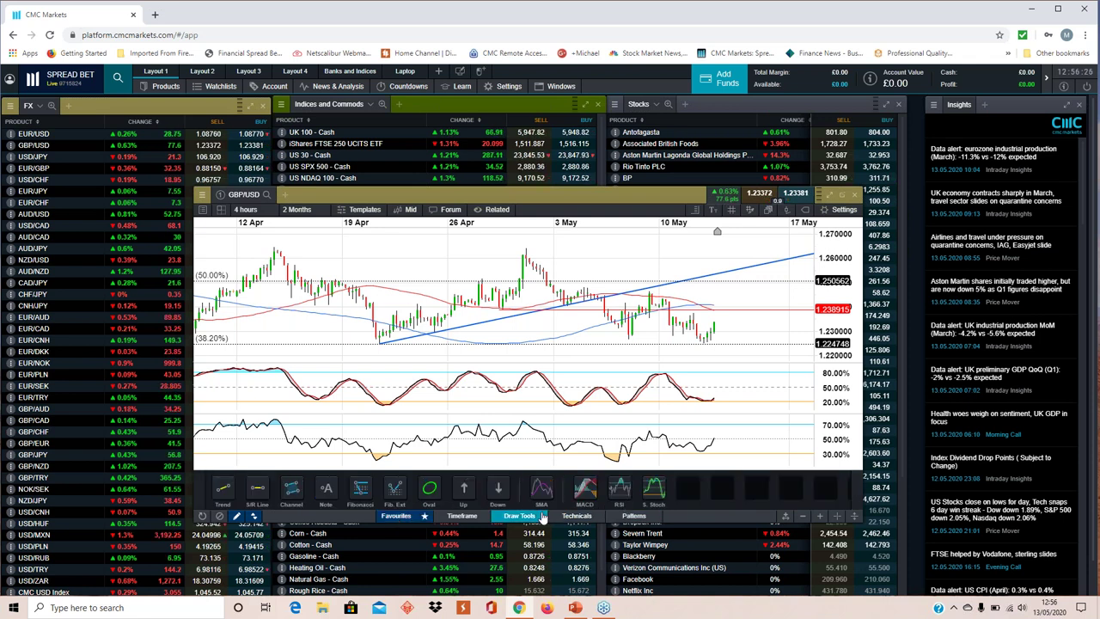
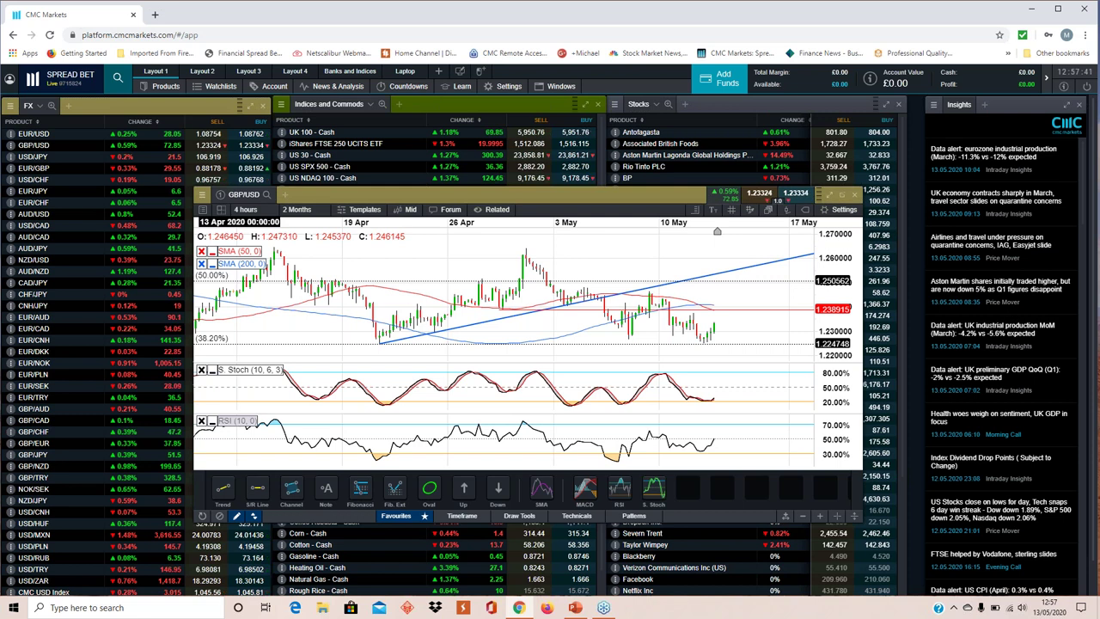
Step: Review the RSI study's parameters and set its length to 5
{"action": "left_click", "coordinate": [238, 420]}
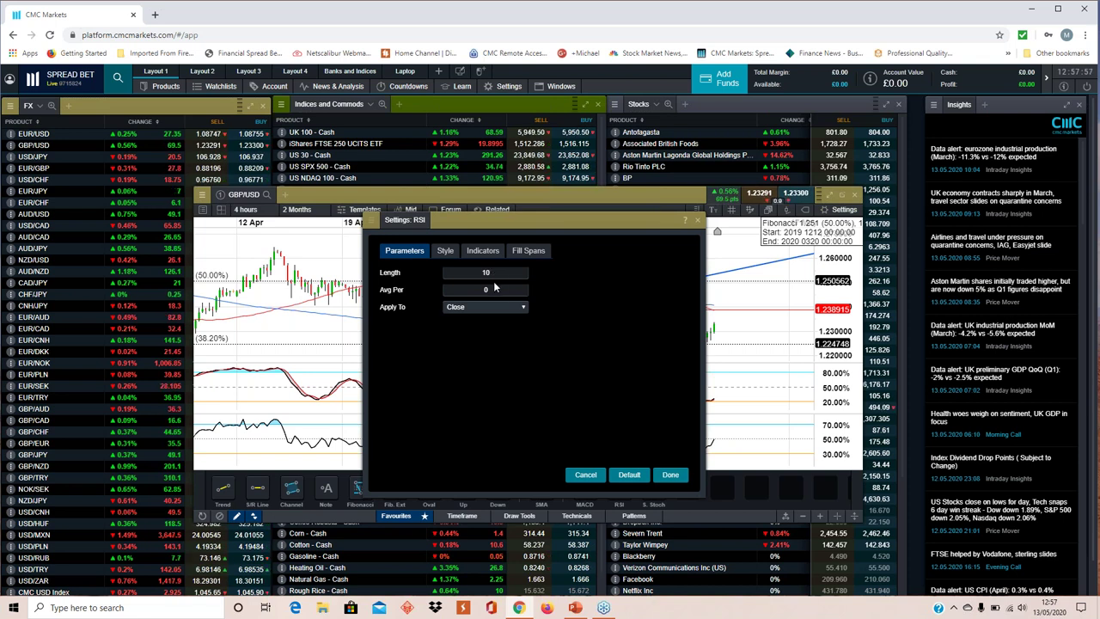
{"action": "left_click", "coordinate": [698, 221]}
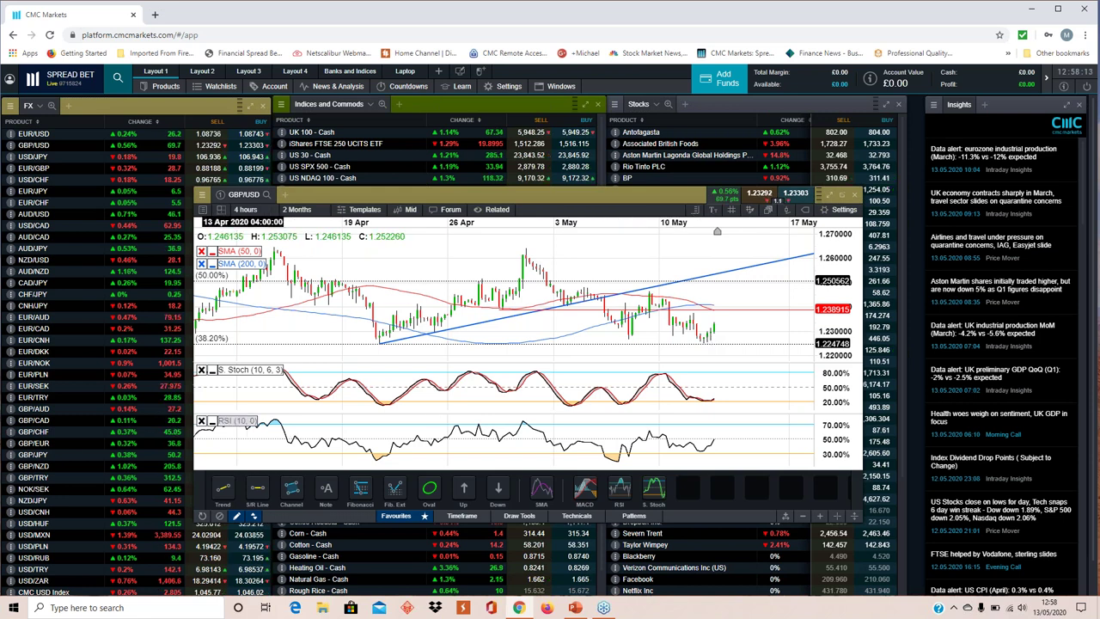
{"action": "left_click", "coordinate": [238, 421]}
{"action": "double_click", "coordinate": [495, 273]}
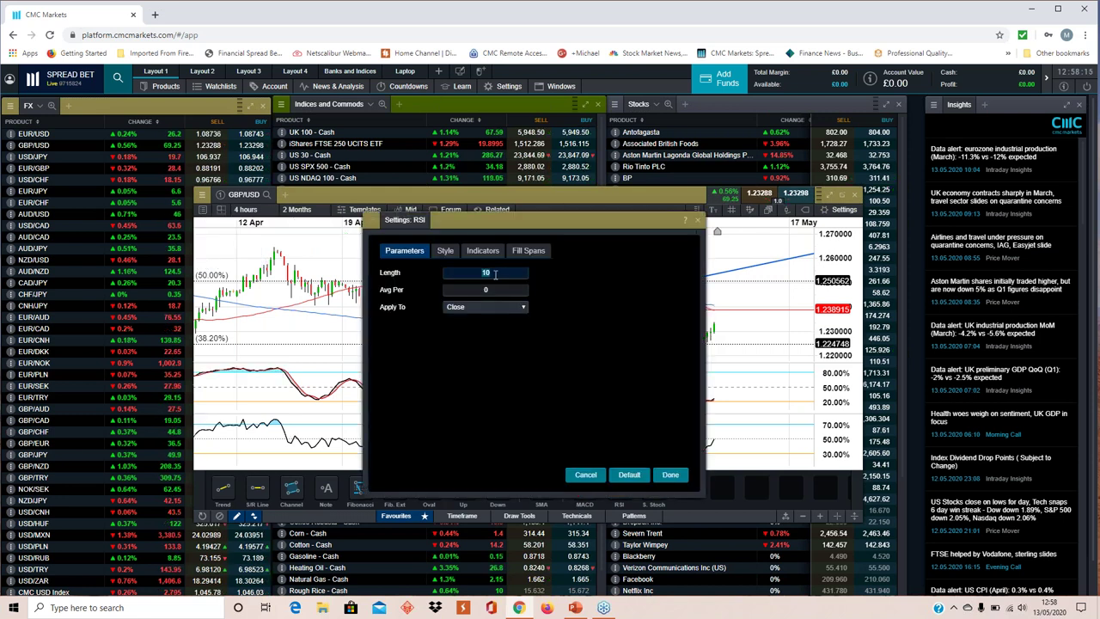
{"action": "type", "text": "5"}
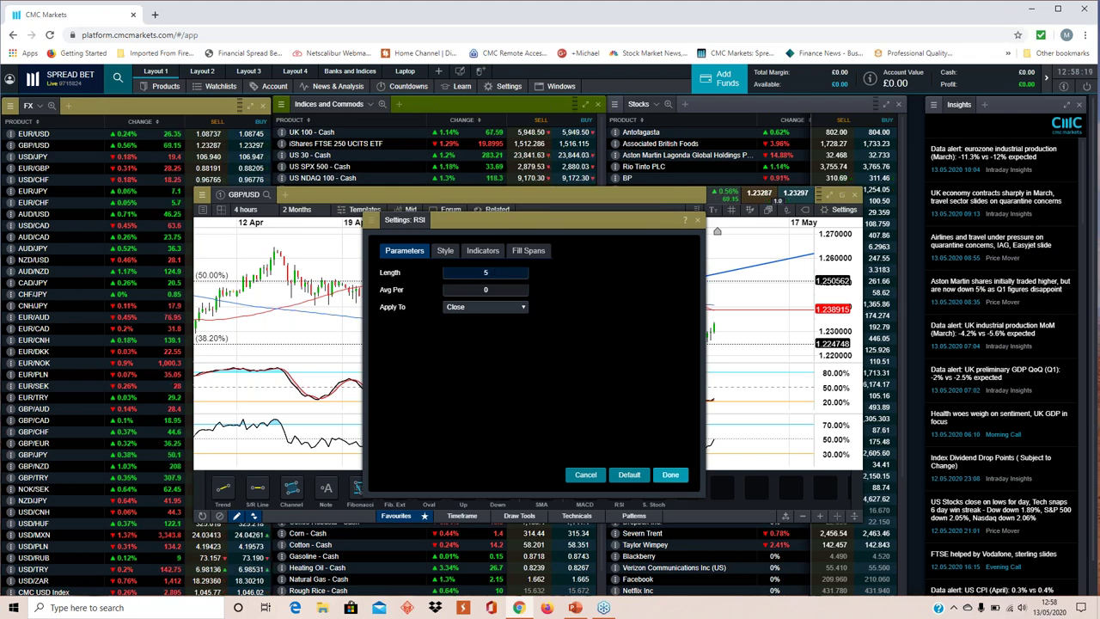
{"action": "left_click", "coordinate": [667, 476]}
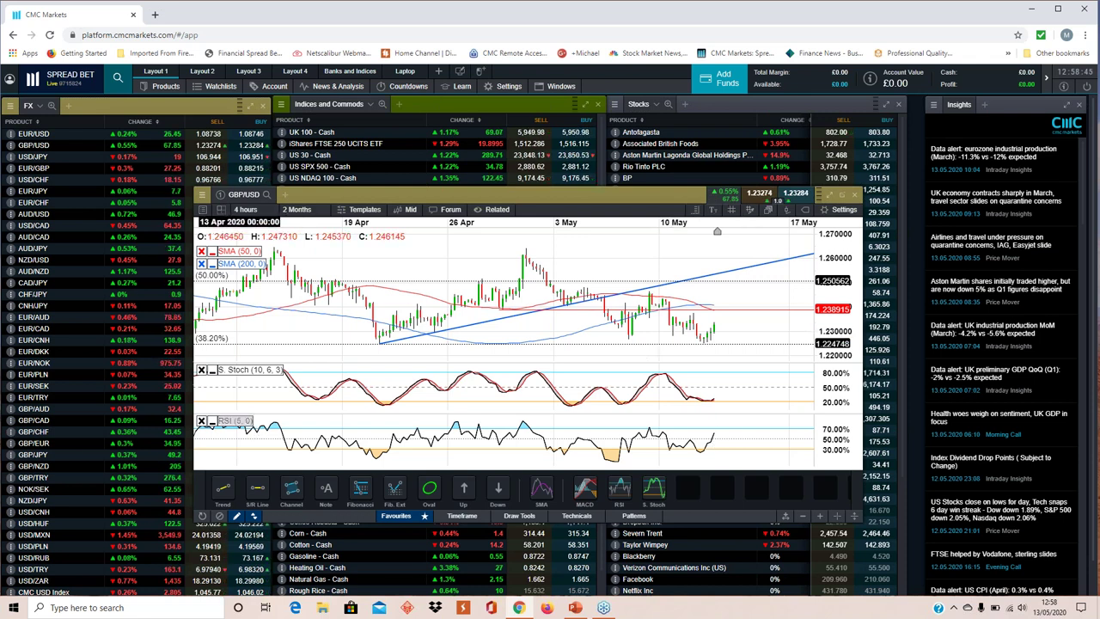
Step: Set the RSI length to 10 and remove the RSI study from the GBP/USD chart
{"action": "double_click", "coordinate": [236, 421]}
{"action": "left_click", "coordinate": [498, 271]}
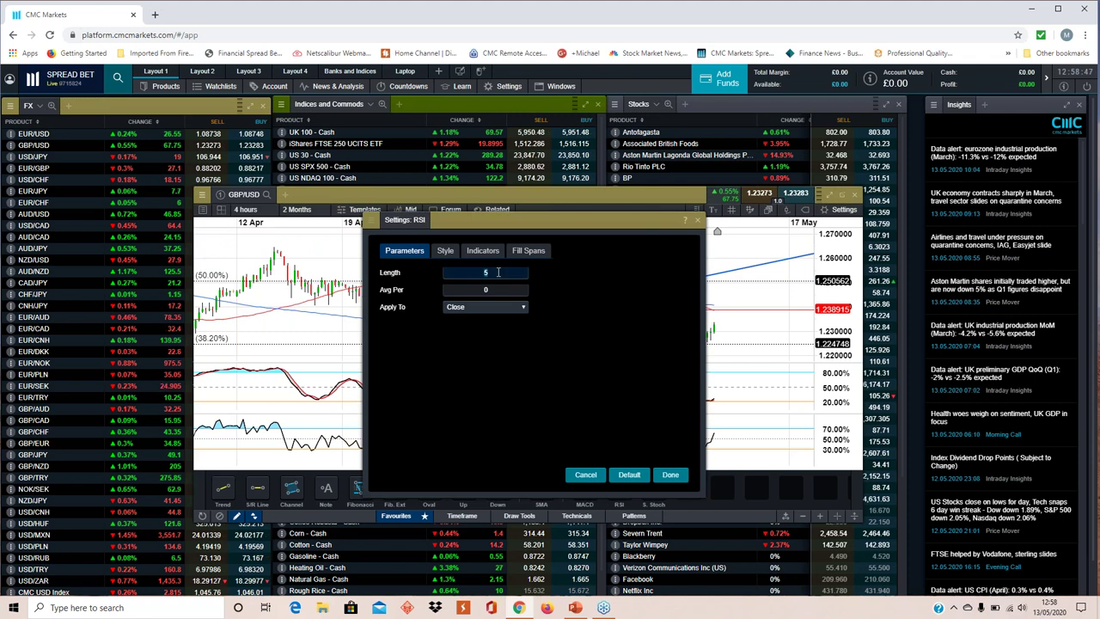
{"action": "type", "text": "10"}
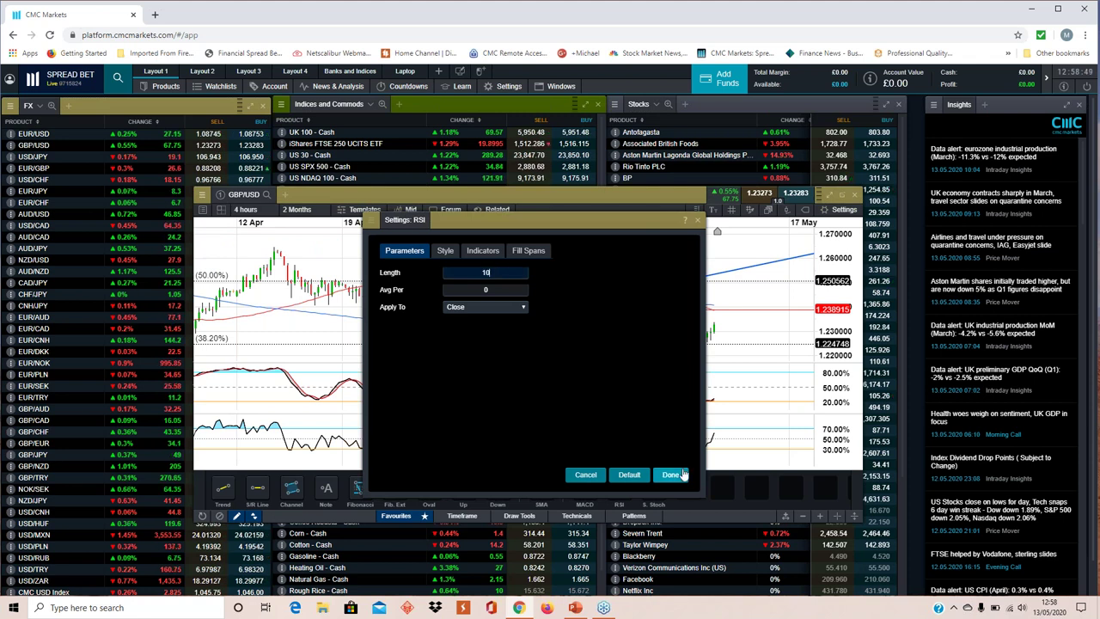
{"action": "left_click", "coordinate": [671, 475]}
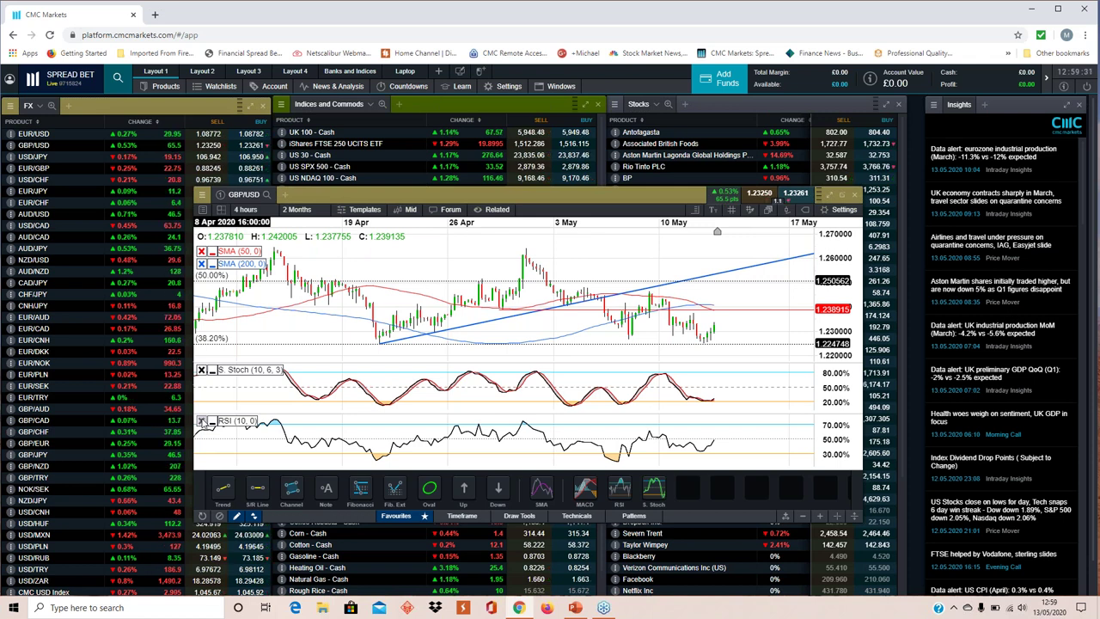
{"action": "left_click", "coordinate": [202, 421]}
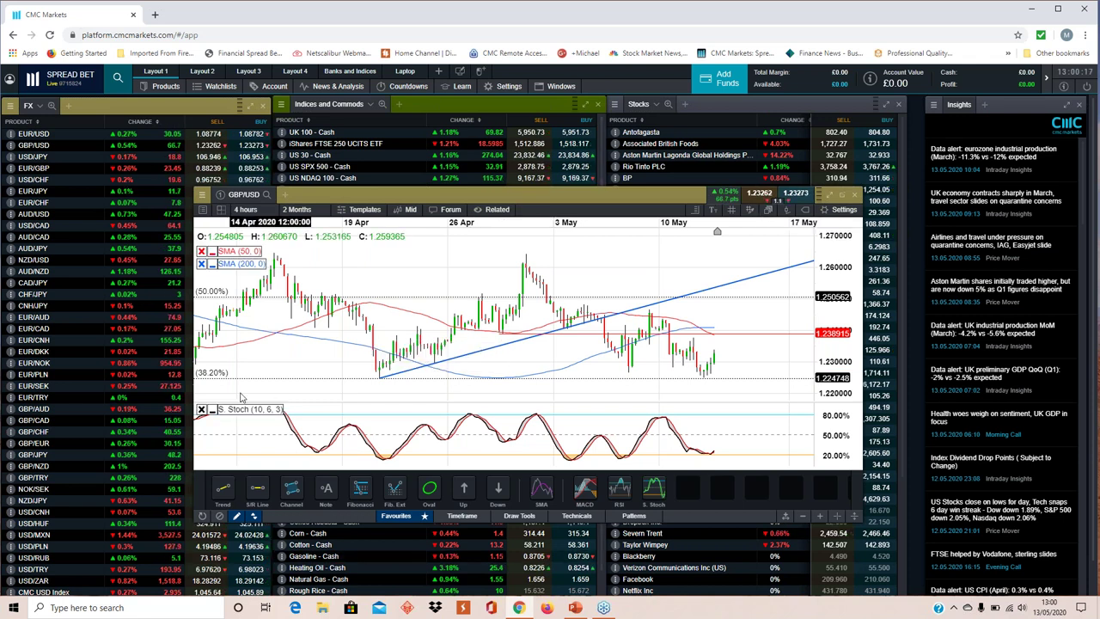
Step: Add a second Slow Stochastic study with a signal length of 6, and remove that study from the chart
{"action": "left_click", "coordinate": [654, 488]}
{"action": "double_click", "coordinate": [422, 438]}
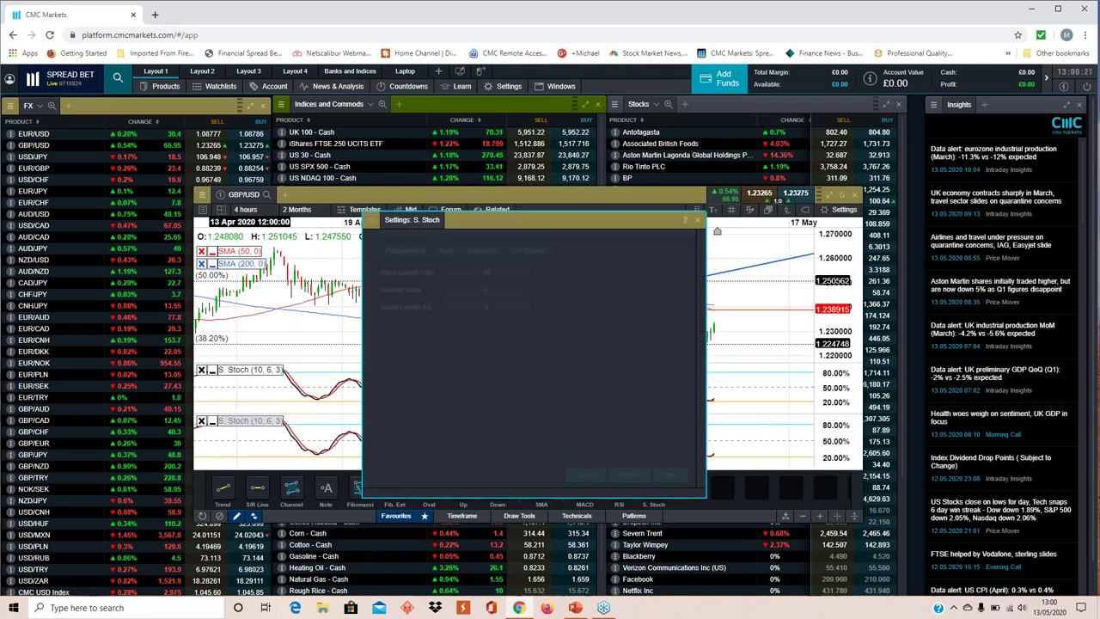
{"action": "left_click", "coordinate": [479, 308]}
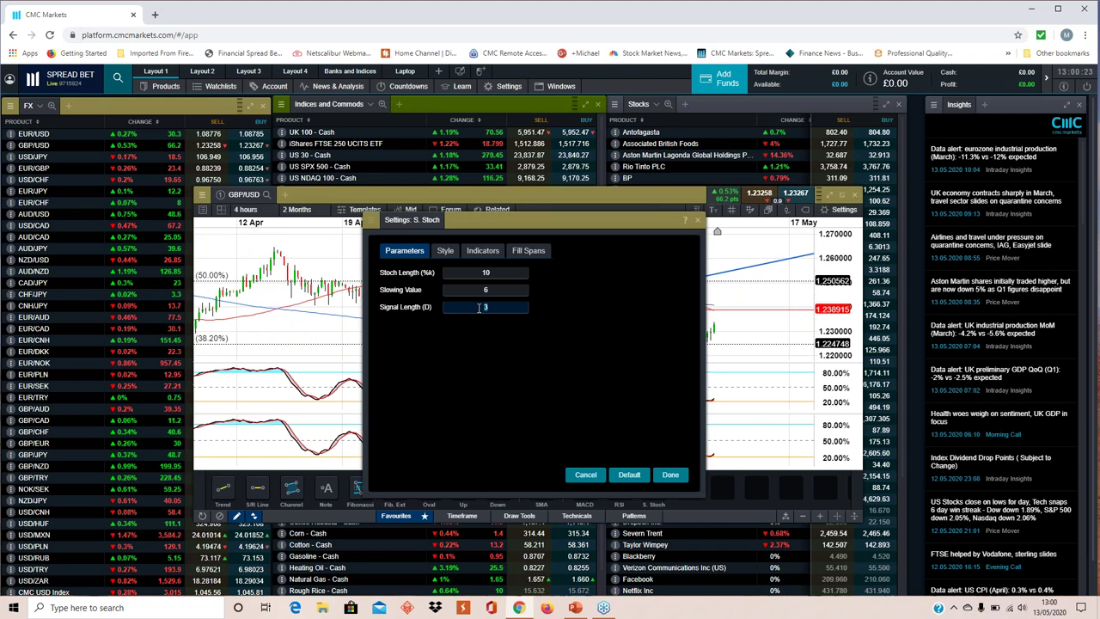
{"action": "type", "text": "6"}
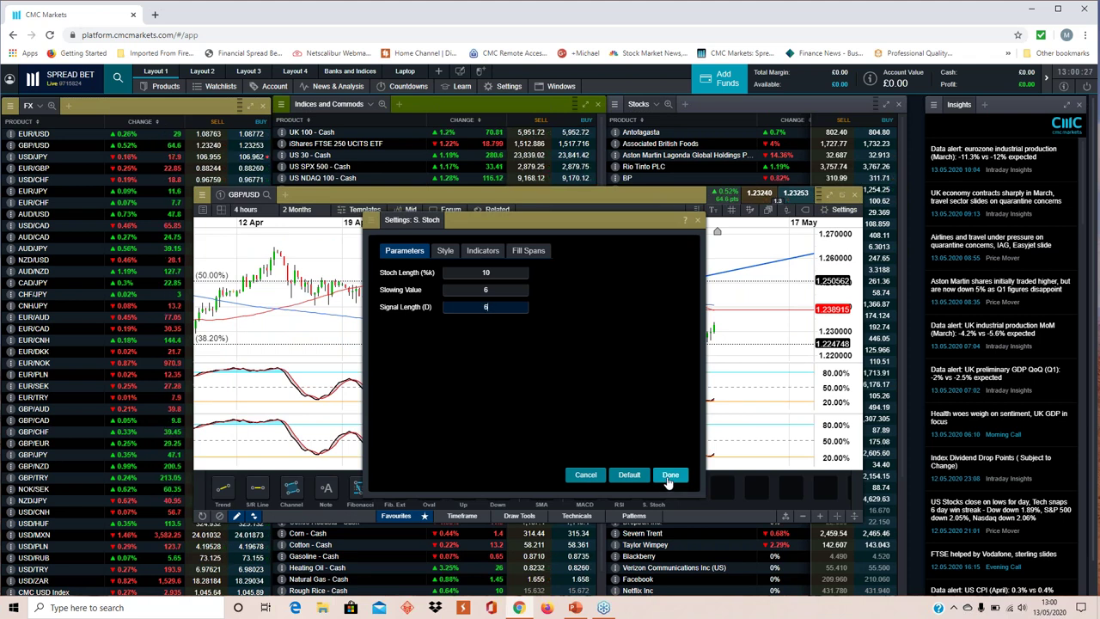
{"action": "left_click", "coordinate": [669, 478]}
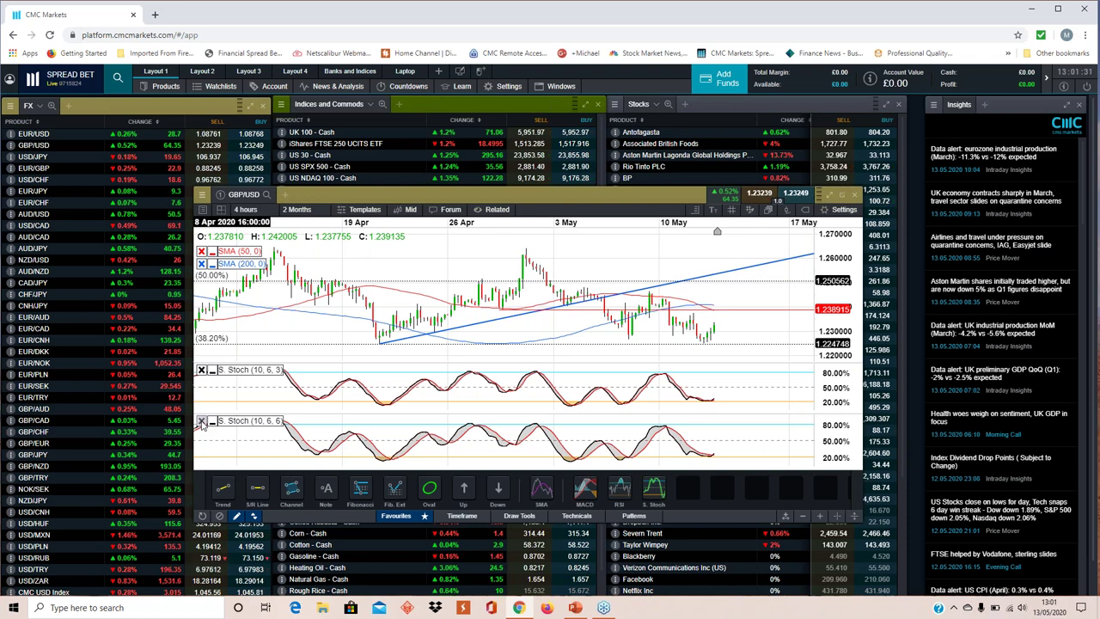
{"action": "left_click", "coordinate": [201, 422]}
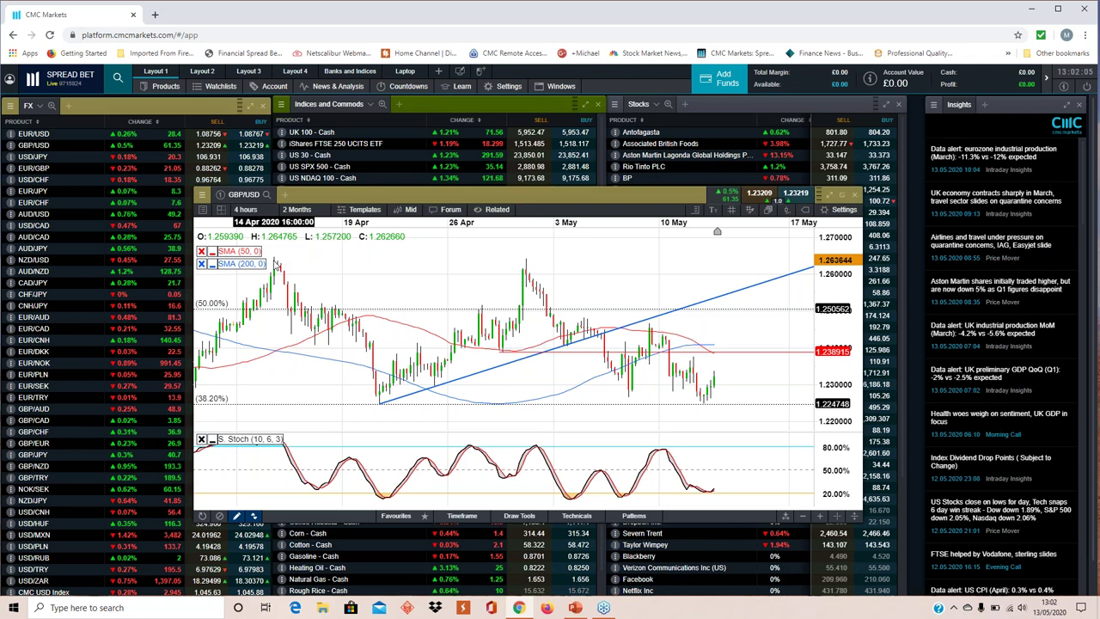
Step: Examine the GBP/USD price swings from late March to mid-May against the Slow Stochastic's overbought and oversold levels
{"action": "scroll", "coordinate": [273, 258], "scroll_direction": "down", "scroll_amount": 1}
{"action": "scroll", "coordinate": [320, 323], "scroll_direction": "down", "scroll_amount": 1}
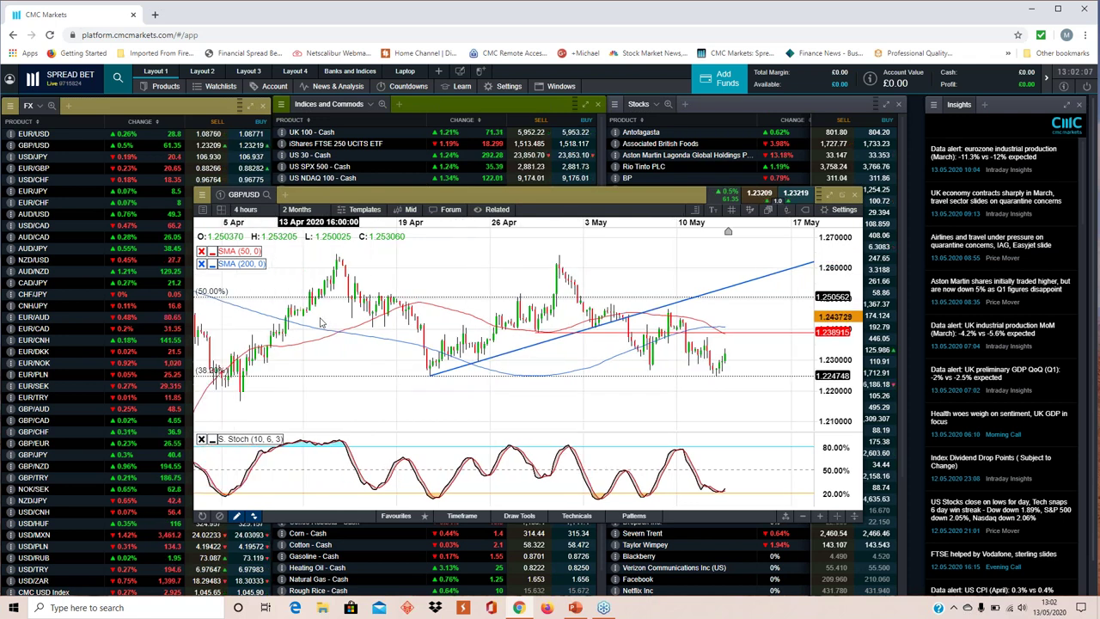
{"action": "scroll", "coordinate": [321, 322], "scroll_direction": "down", "scroll_amount": 1}
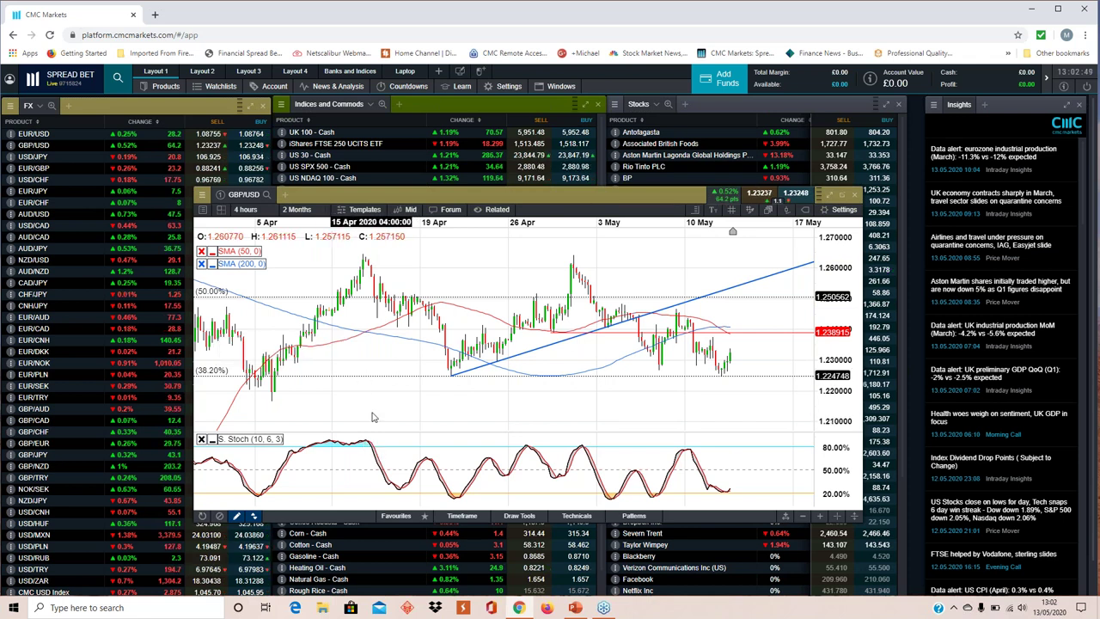
{"action": "scroll", "coordinate": [411, 312], "scroll_direction": "down", "scroll_amount": 2}
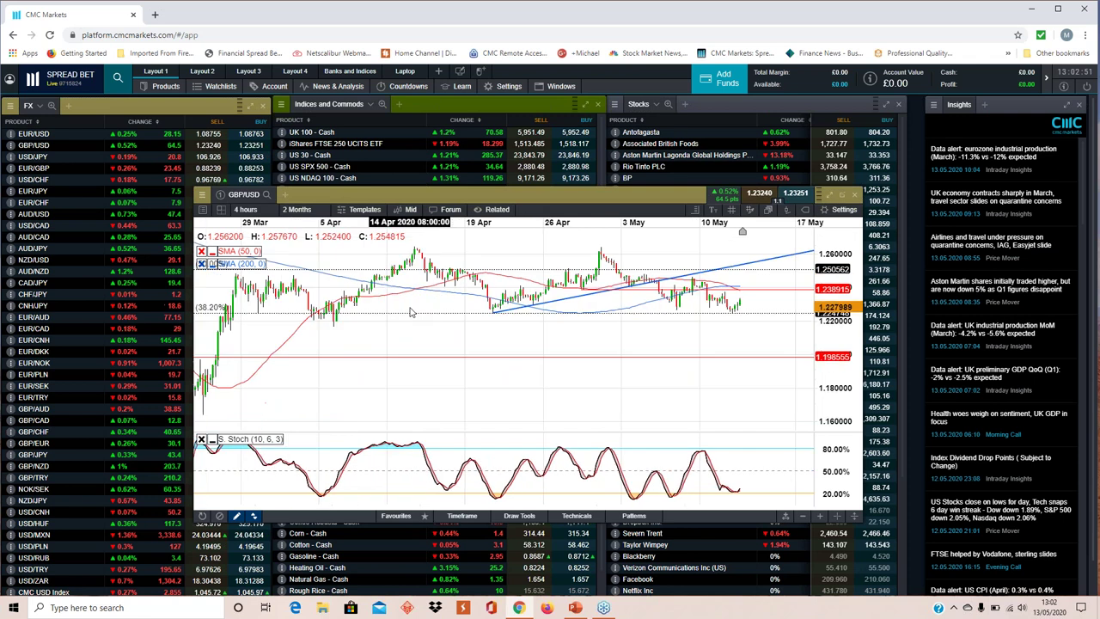
{"action": "scroll", "coordinate": [411, 312], "scroll_direction": "down", "scroll_amount": 1}
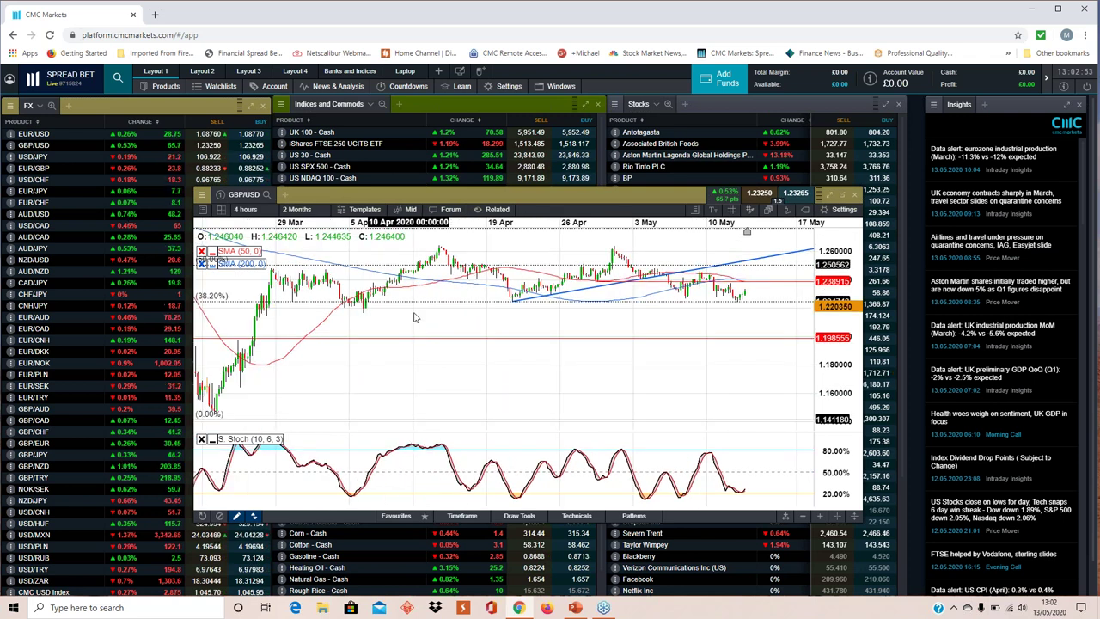
{"action": "scroll", "coordinate": [456, 316], "scroll_direction": "up", "scroll_amount": 1}
{"action": "scroll", "coordinate": [457, 317], "scroll_direction": "up", "scroll_amount": 1}
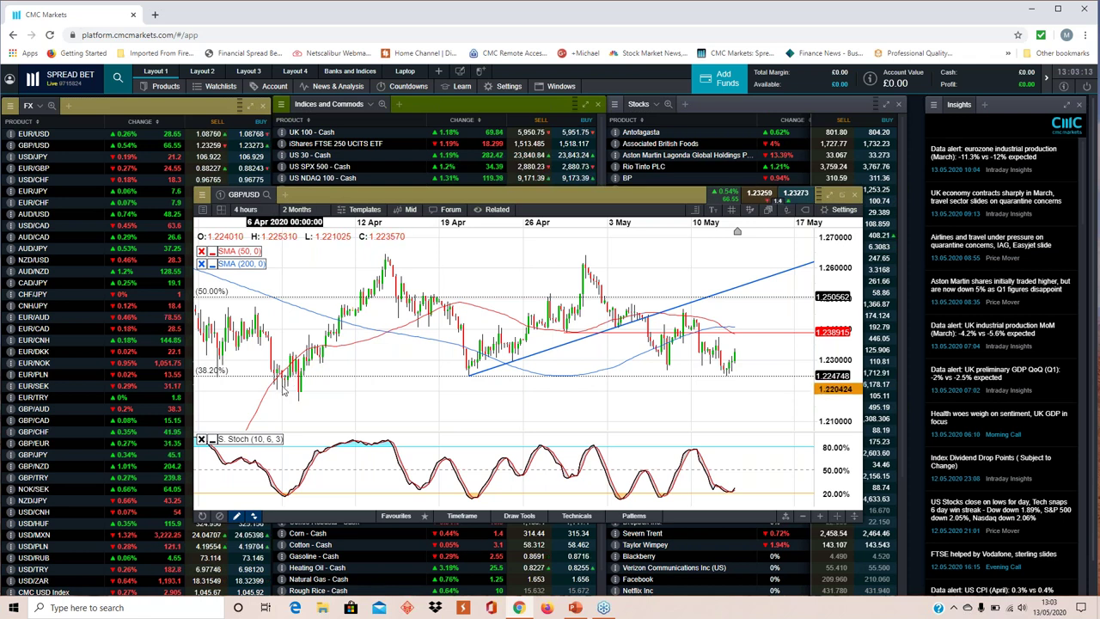
{"action": "left_click_drag", "start_coordinate": [288, 383], "coordinate": [320, 342]}
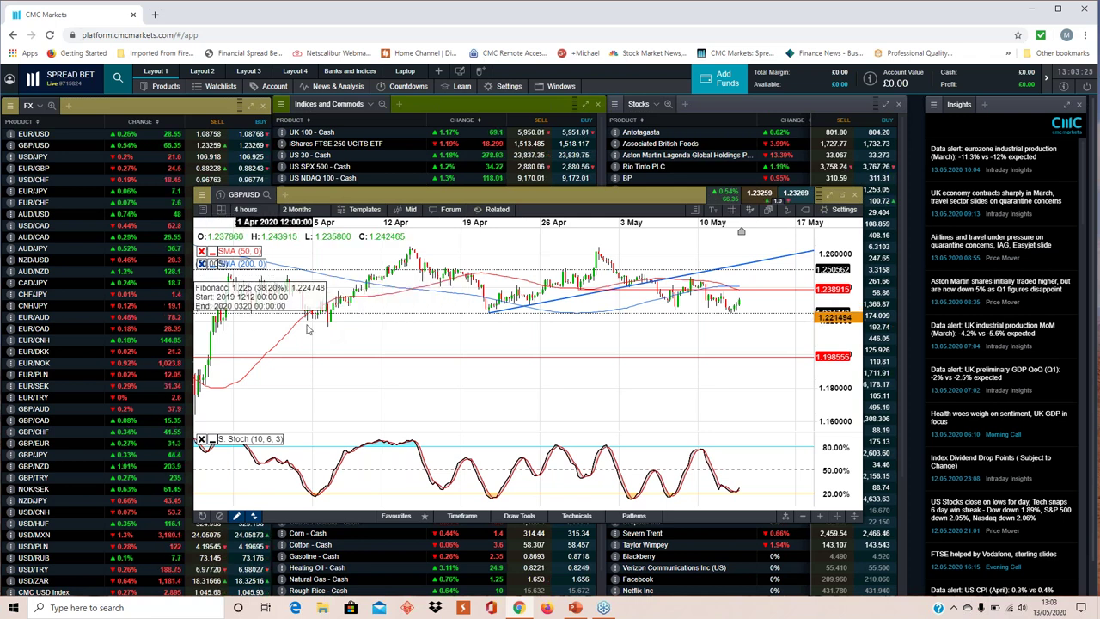
Step: Examine the longer GBP/USD price history back to late 2019, including the Fibonacci retracement levels and the March low
{"action": "scroll", "coordinate": [329, 324], "scroll_direction": "down", "scroll_amount": 1}
{"action": "scroll", "coordinate": [329, 325], "scroll_direction": "down", "scroll_amount": 2}
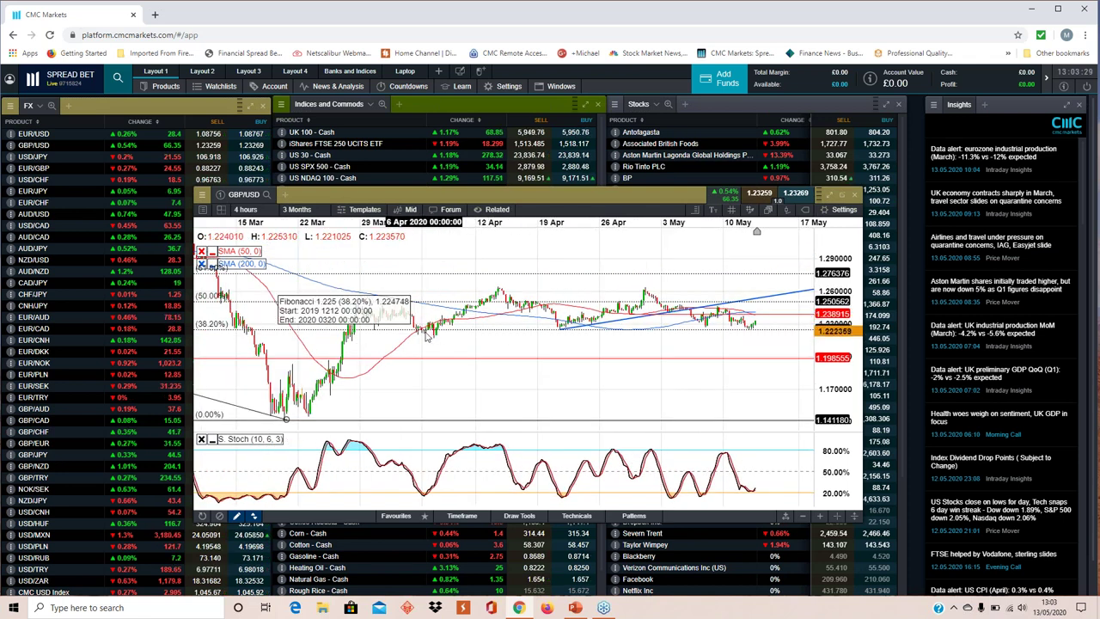
{"action": "scroll", "coordinate": [426, 336], "scroll_direction": "down", "scroll_amount": 4}
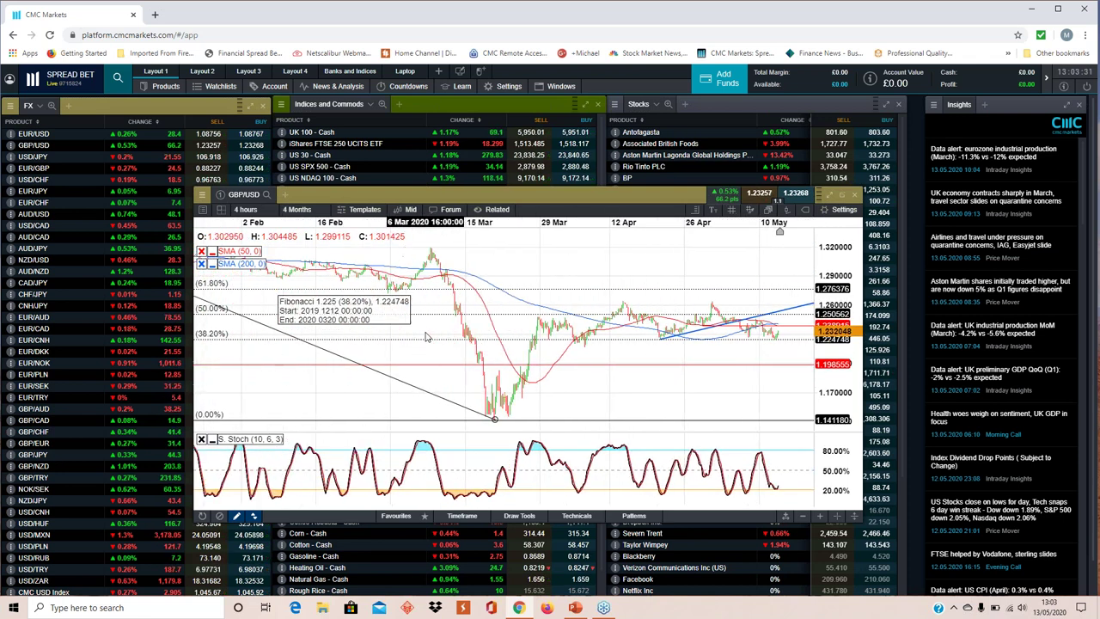
{"action": "scroll", "coordinate": [430, 332], "scroll_direction": "down", "scroll_amount": 4}
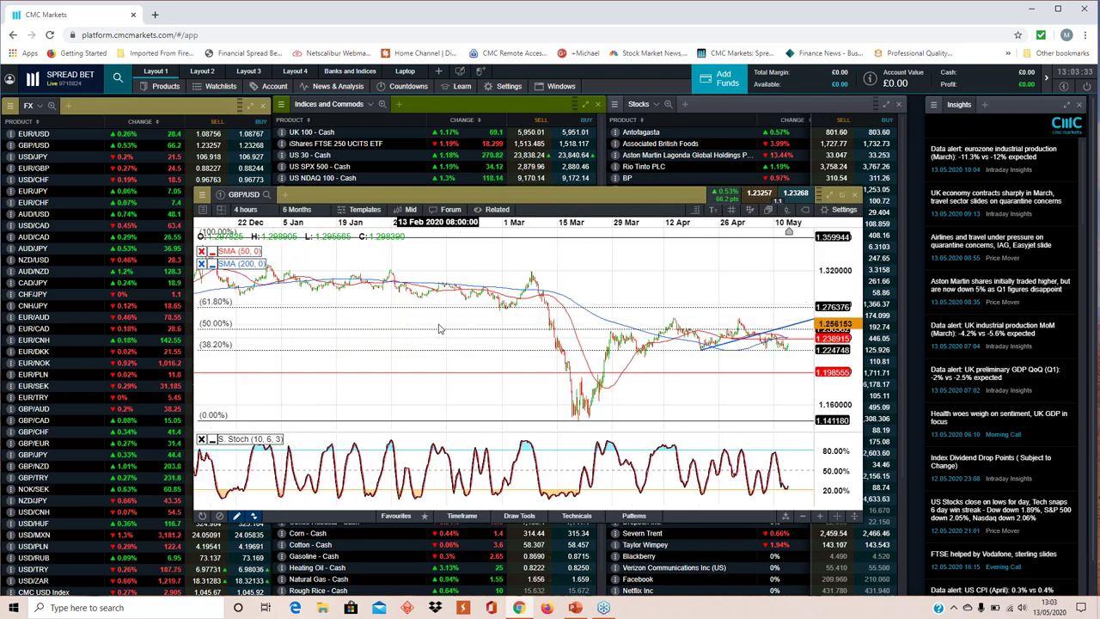
{"action": "scroll", "coordinate": [436, 329], "scroll_direction": "down", "scroll_amount": 2}
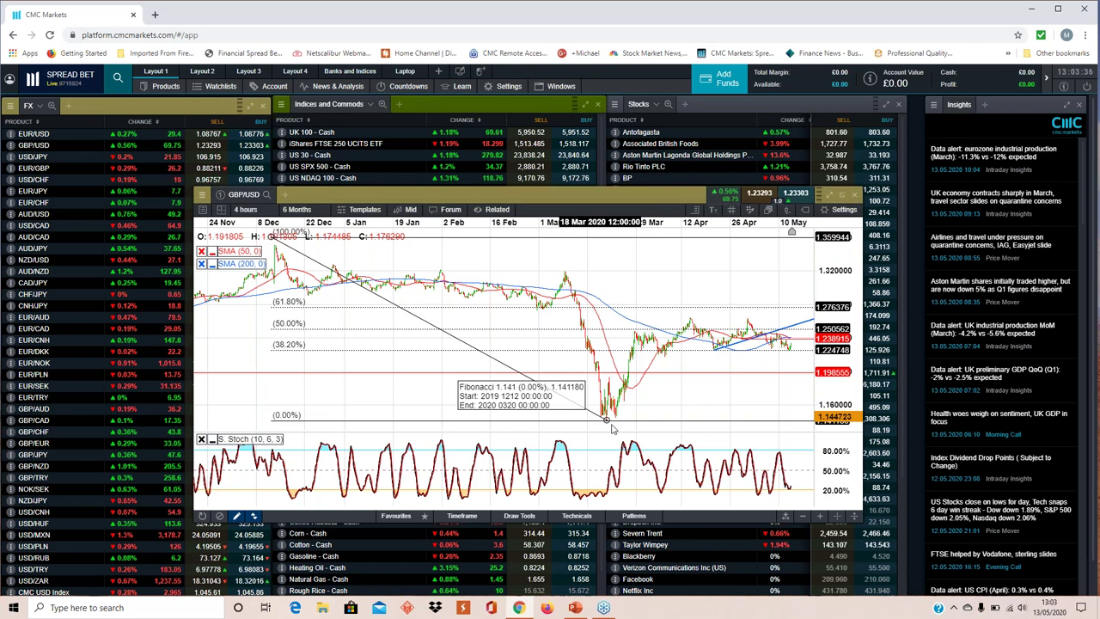
{"action": "scroll", "coordinate": [609, 430], "scroll_direction": "up", "scroll_amount": 5}
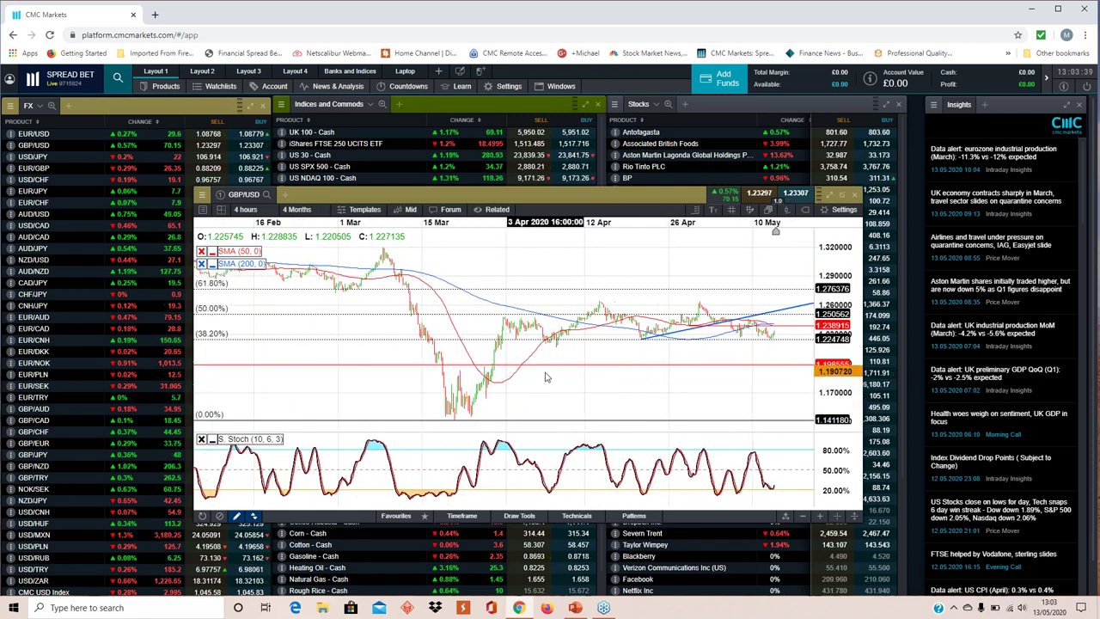
{"action": "scroll", "coordinate": [516, 368], "scroll_direction": "up", "scroll_amount": 3}
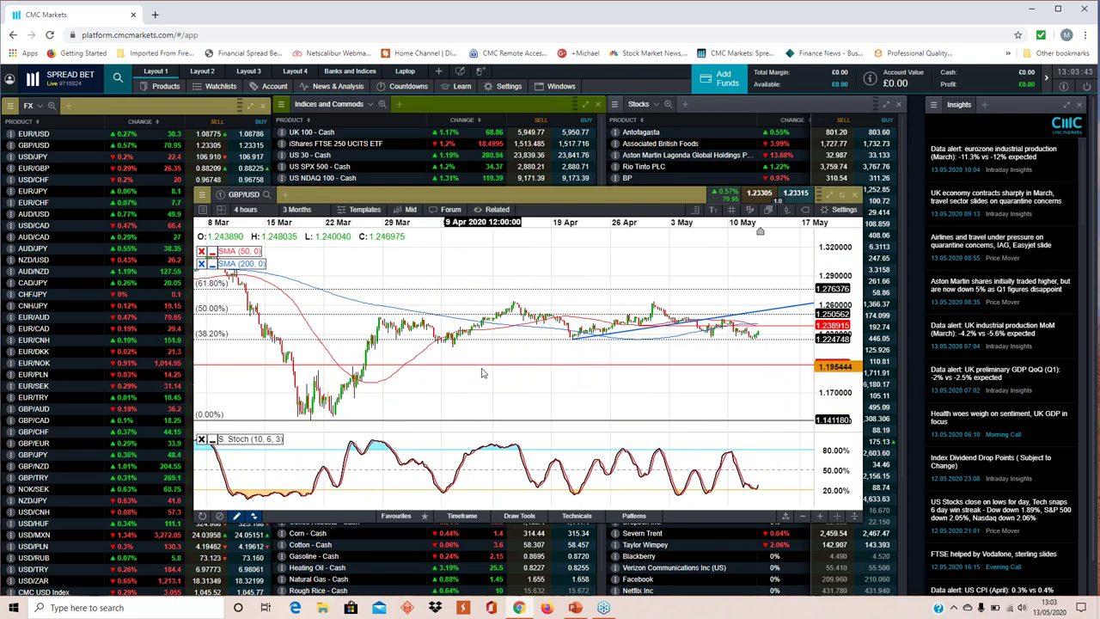
{"action": "scroll", "coordinate": [455, 370], "scroll_direction": "up", "scroll_amount": 1}
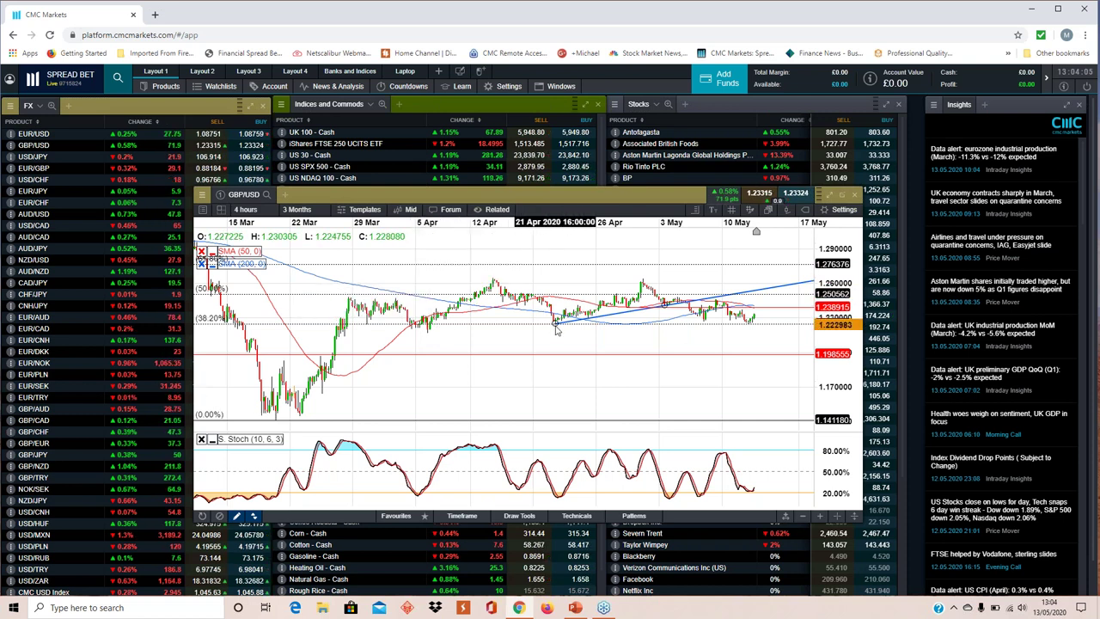
Step: Draw a horizontal support/resistance line at about 1.2648 across the mid-April high on the GBP/USD chart
{"action": "scroll", "coordinate": [555, 335], "scroll_direction": "up", "scroll_amount": 2}
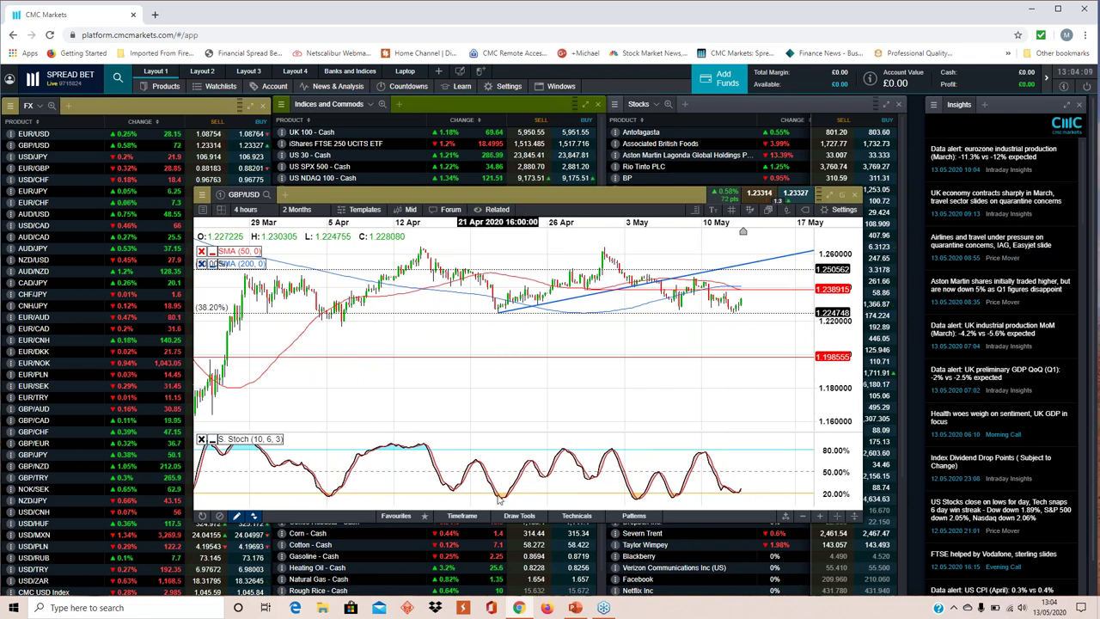
{"action": "scroll", "coordinate": [507, 330], "scroll_direction": "up", "scroll_amount": 2}
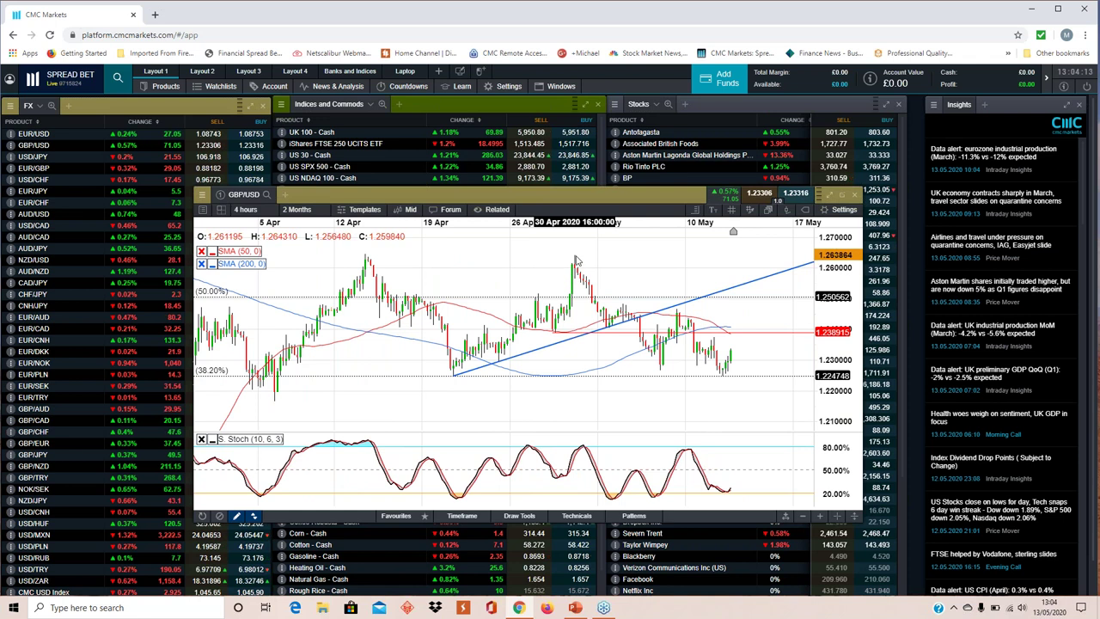
{"action": "left_click", "coordinate": [397, 516]}
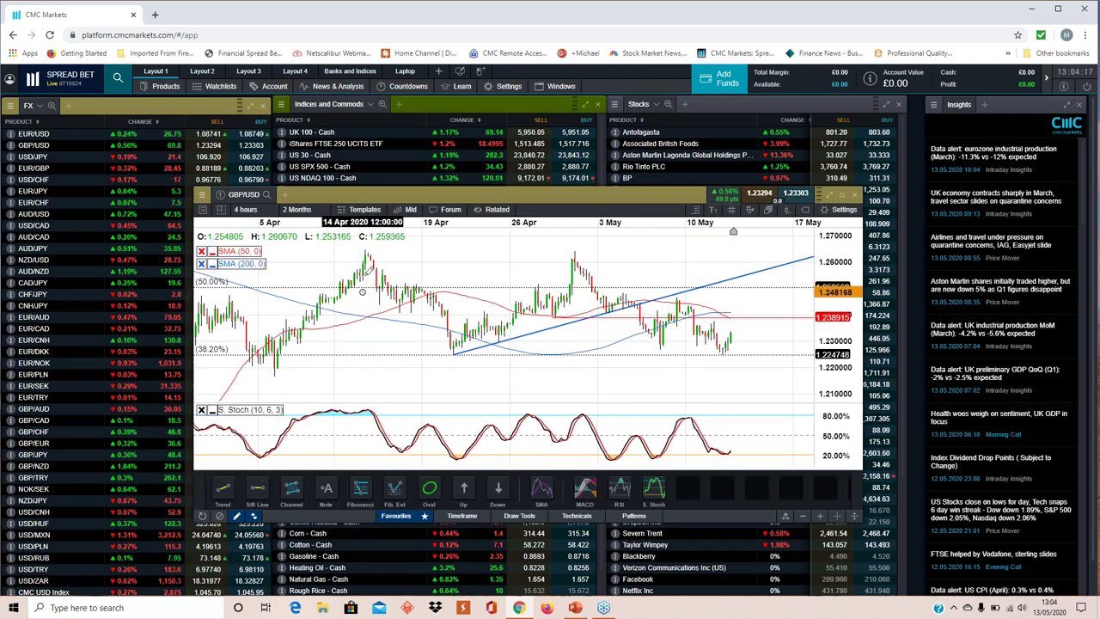
{"action": "left_click", "coordinate": [366, 248]}
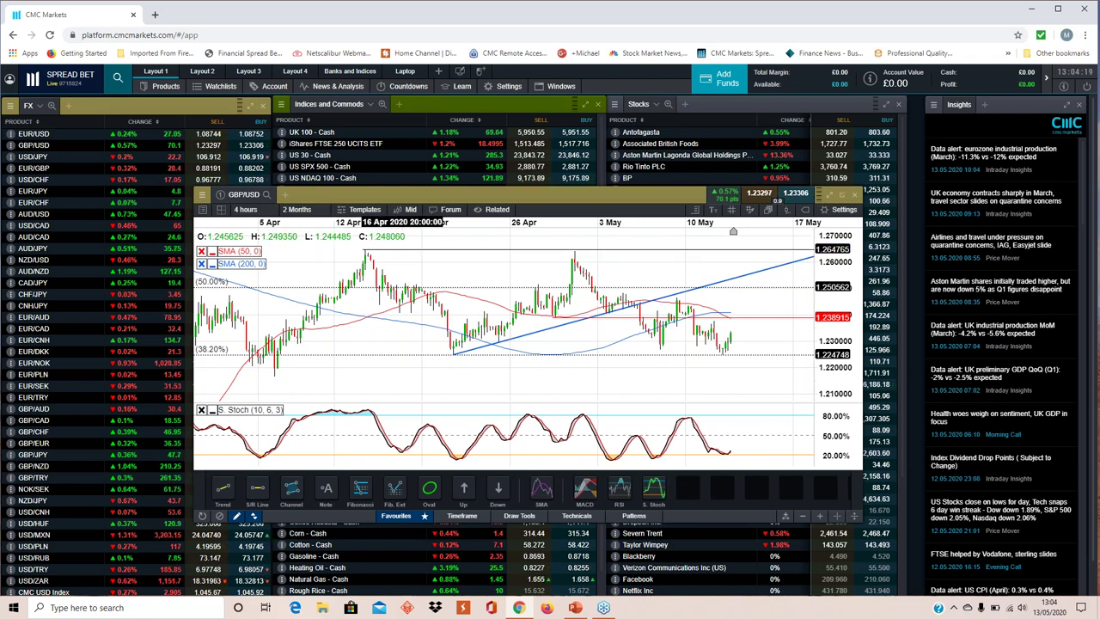
{"action": "left_click", "coordinate": [401, 517]}
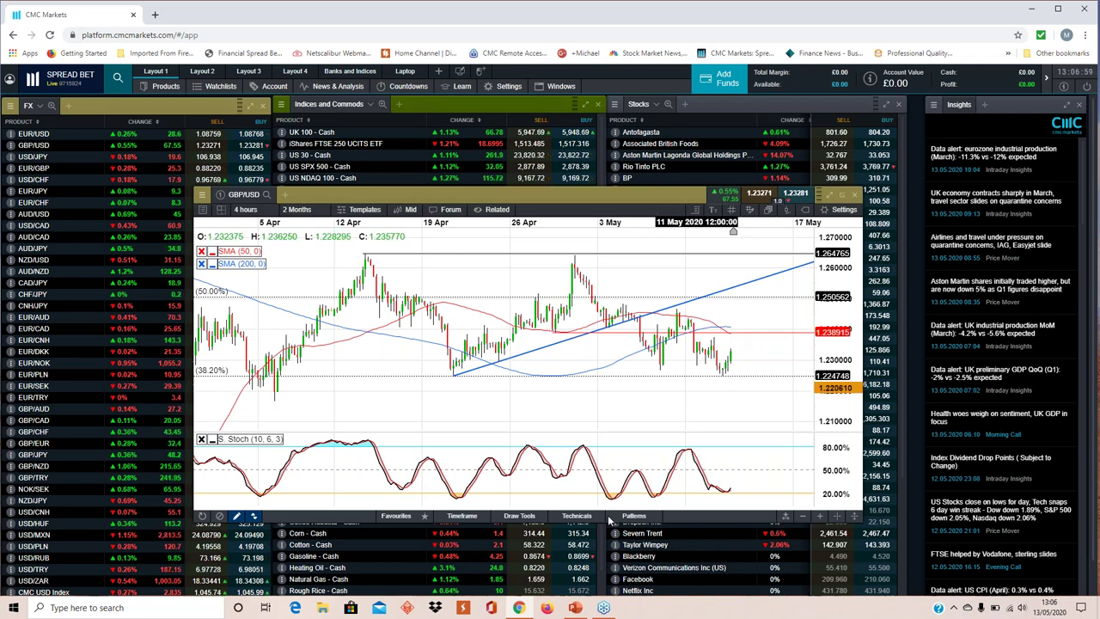
Step: Switch to the NFP Seminar slides in PowerPoint, start the slide show from the beginning and advance to the third slide
{"action": "mouse_move", "coordinate": [577, 610]}
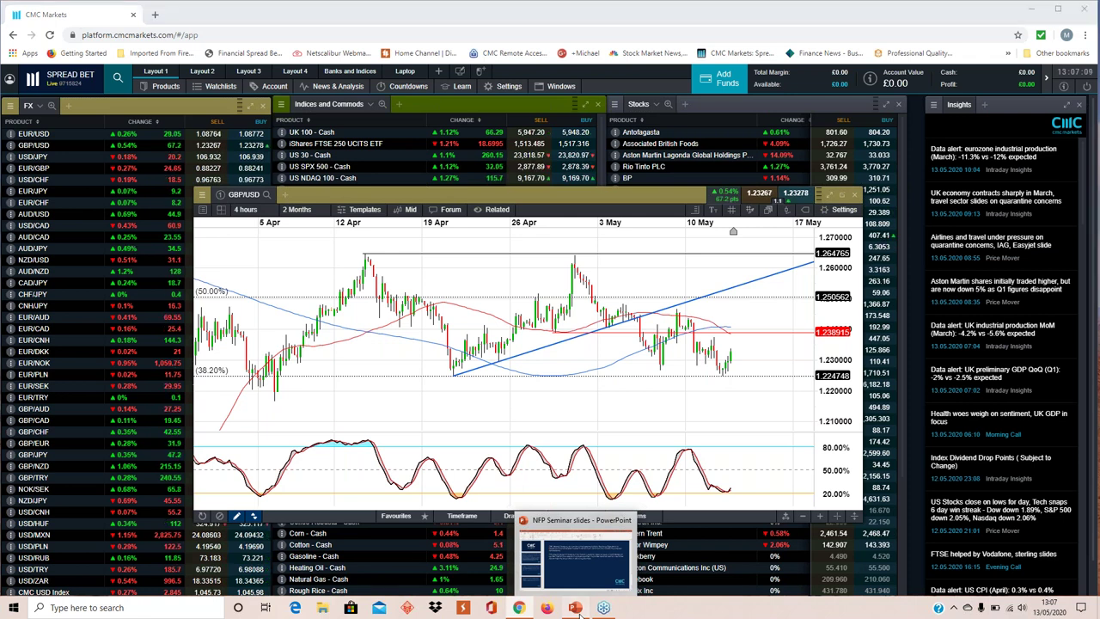
{"action": "left_click", "coordinate": [578, 610]}
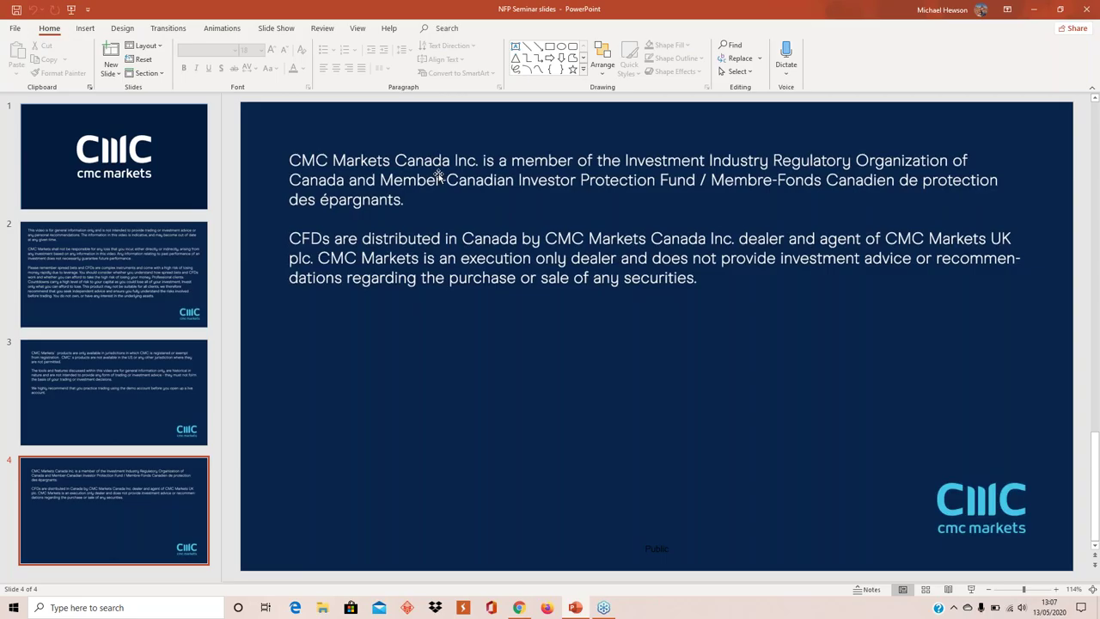
{"action": "key", "text": "F5"}
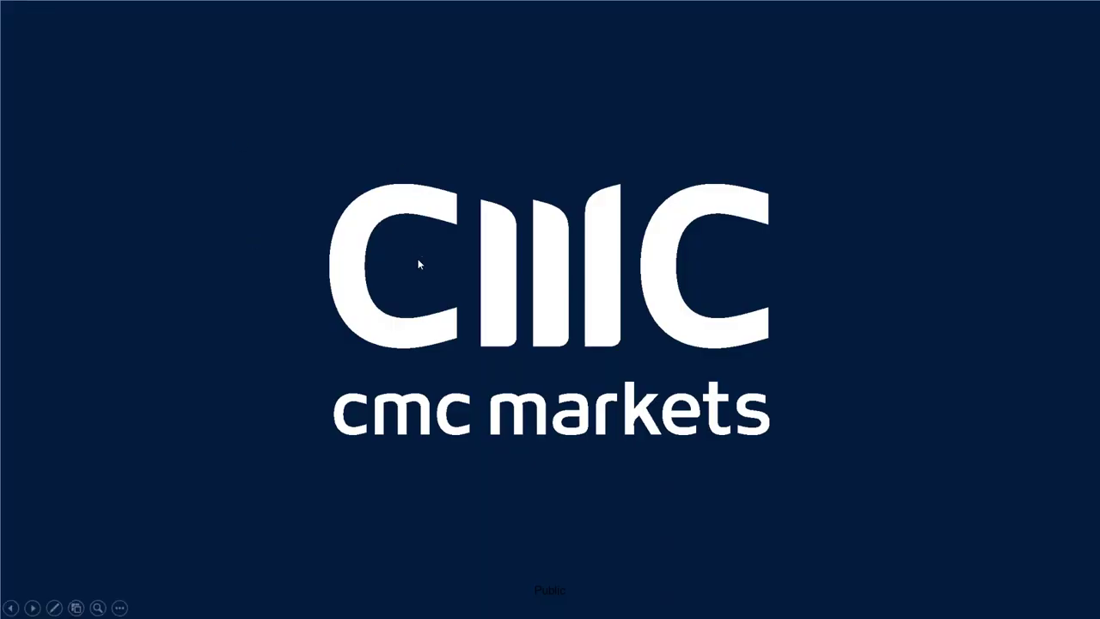
{"action": "left_click", "coordinate": [419, 264]}
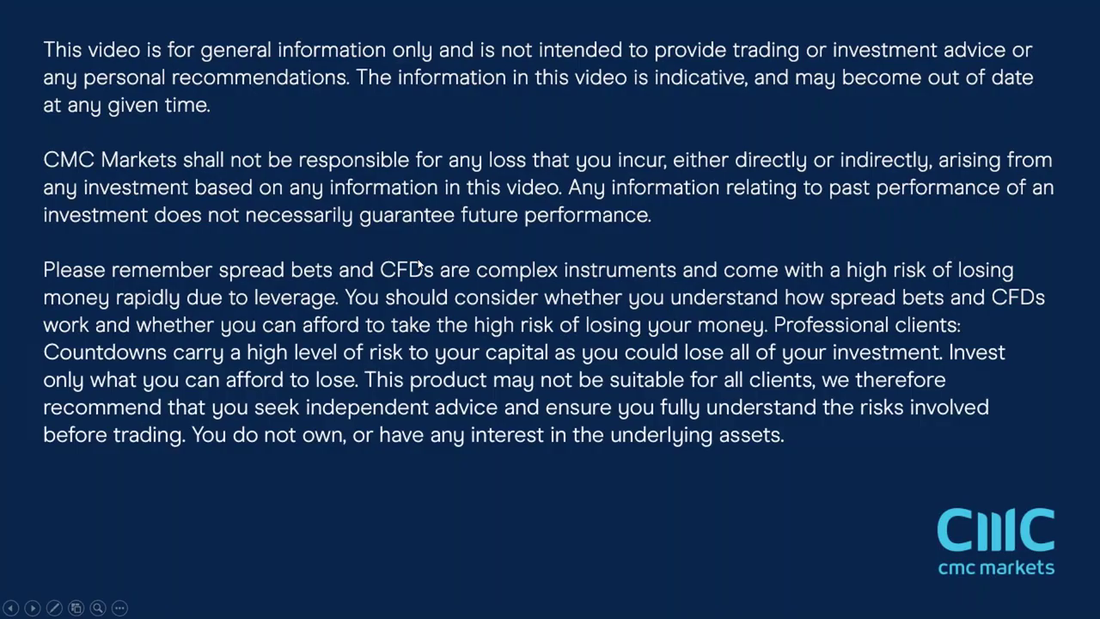
{"action": "left_click", "coordinate": [477, 393]}
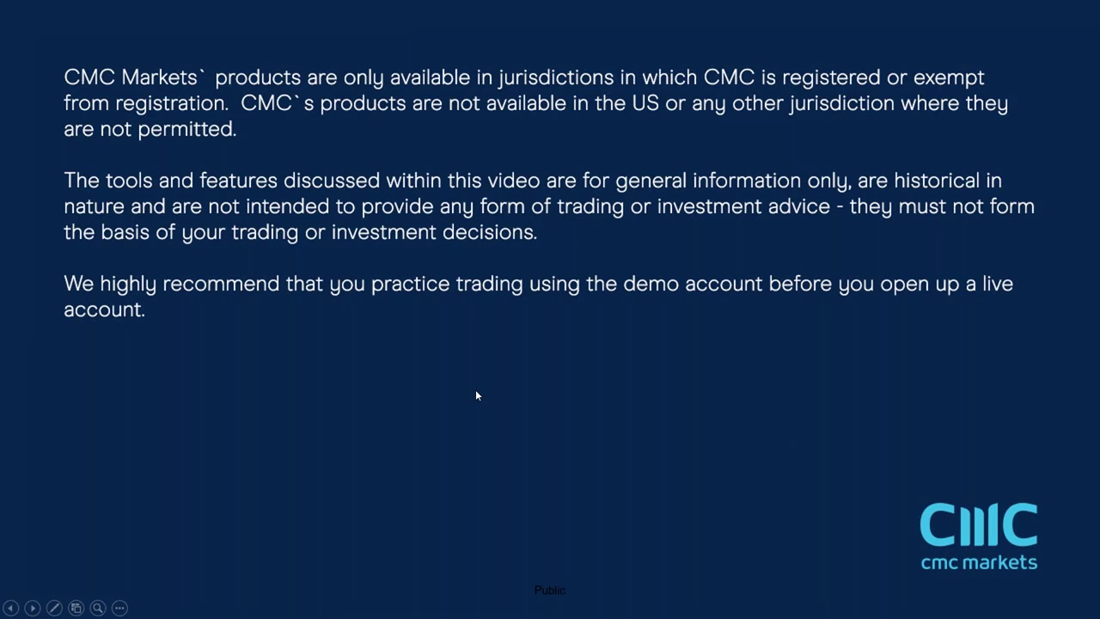